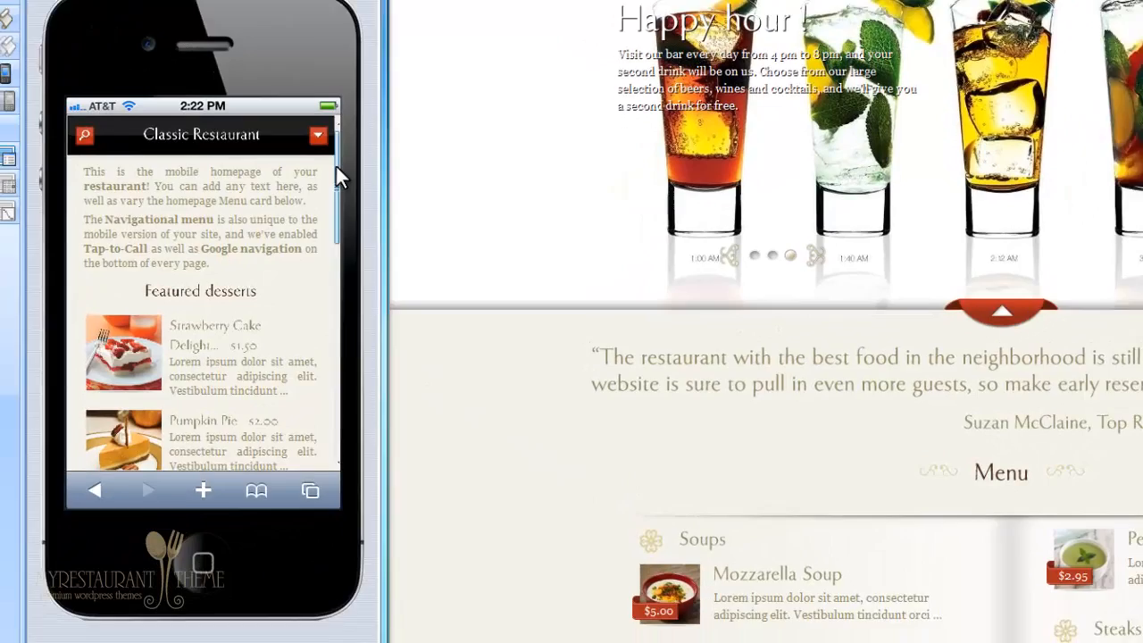
Look through the mobile homepage in the phone preview down to its contact footer, and return to the top.
{"action": "left_click_drag", "start_coordinate": [336, 166], "coordinate": [326, 403]}
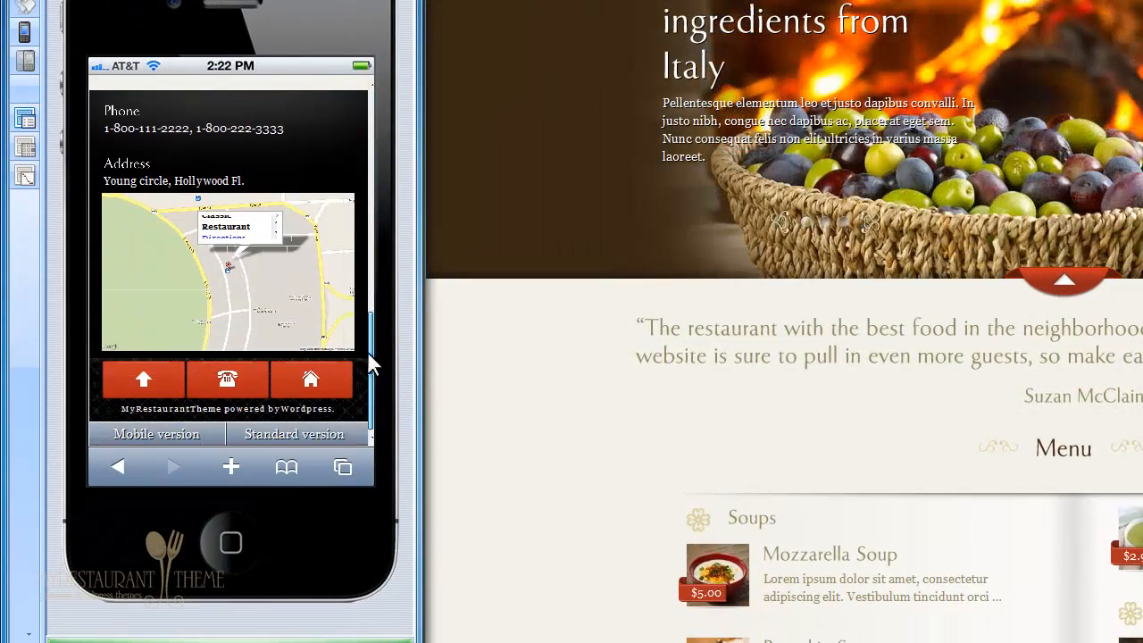
{"action": "left_click_drag", "start_coordinate": [367, 351], "coordinate": [391, 103]}
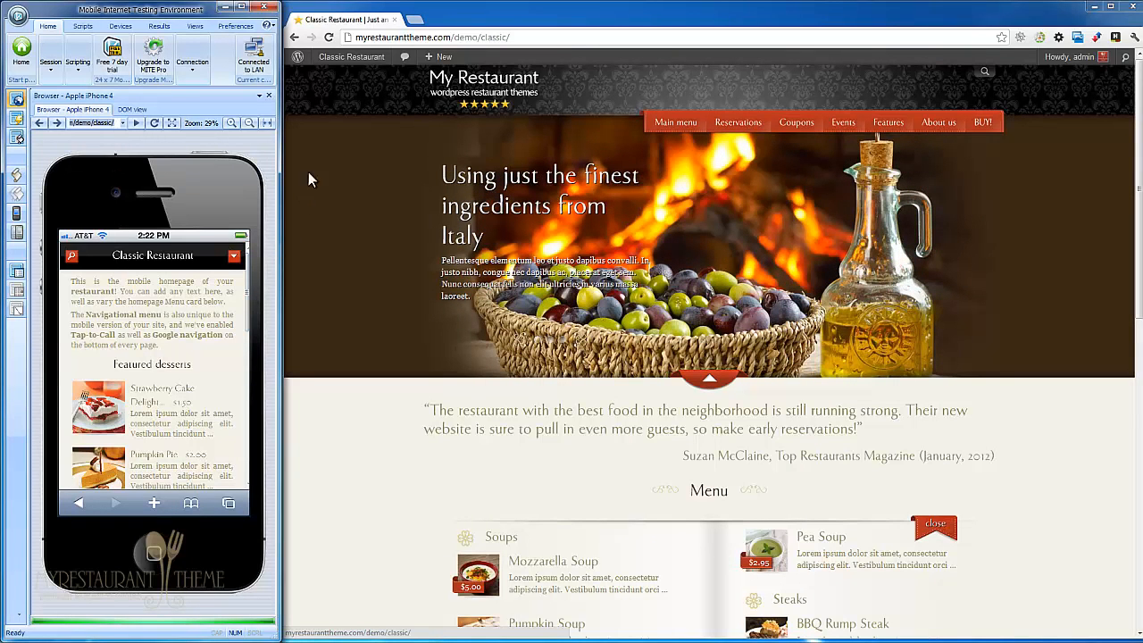
Open the WordPress admin dashboard of the Classic Restaurant site and go to its Menus page.
{"action": "left_click", "coordinate": [348, 57]}
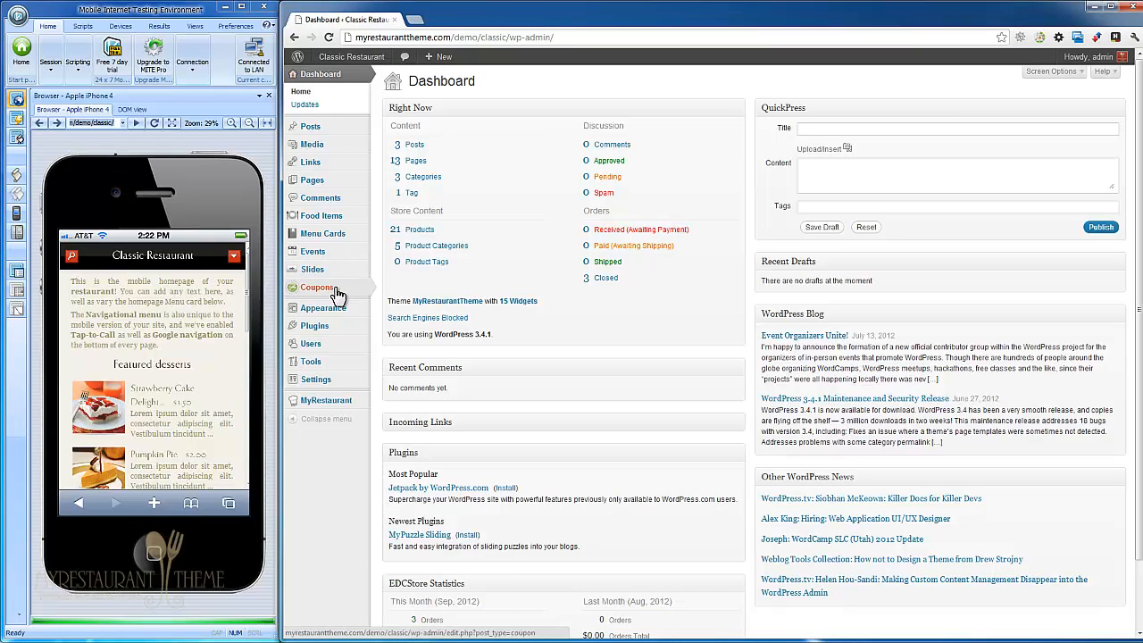
{"action": "mouse_move", "coordinate": [335, 298]}
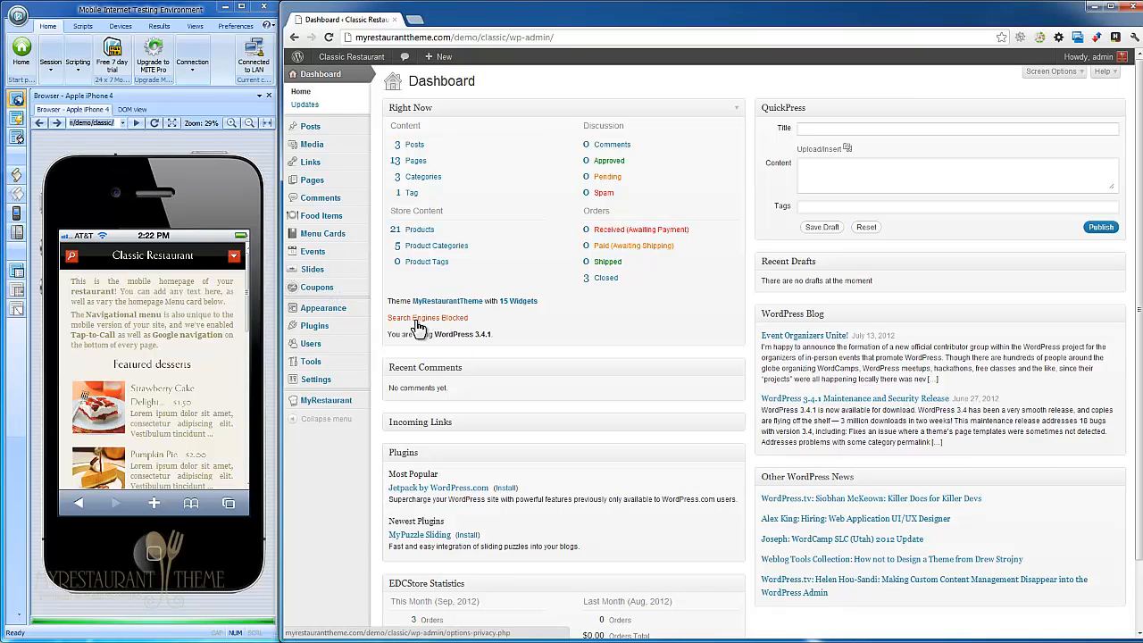
{"action": "mouse_move", "coordinate": [363, 321]}
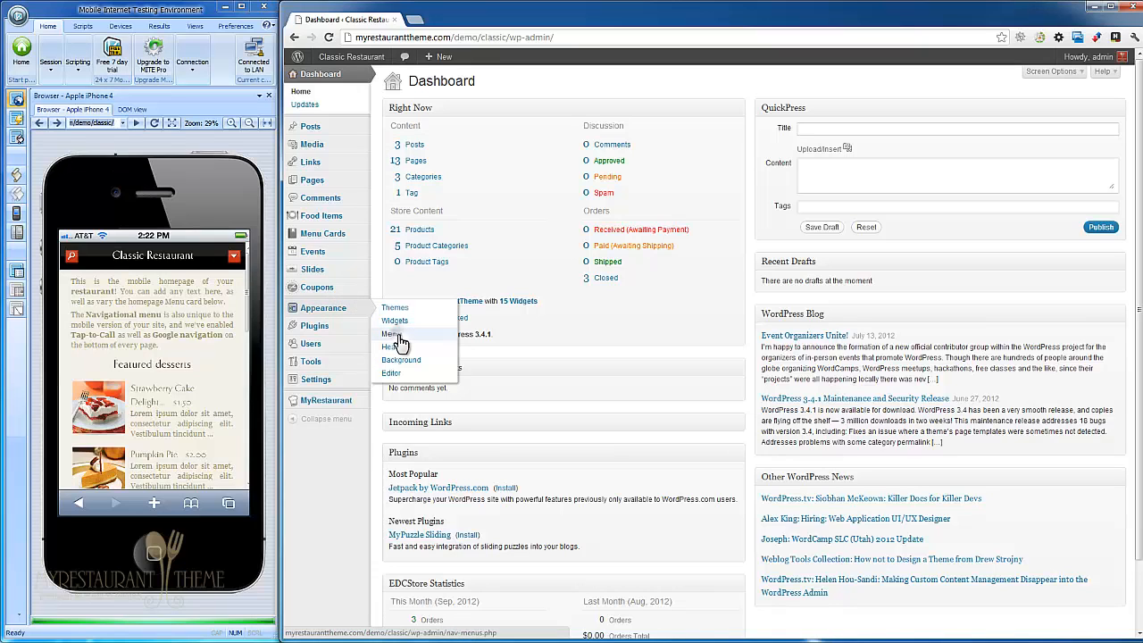
{"action": "left_click", "coordinate": [397, 336]}
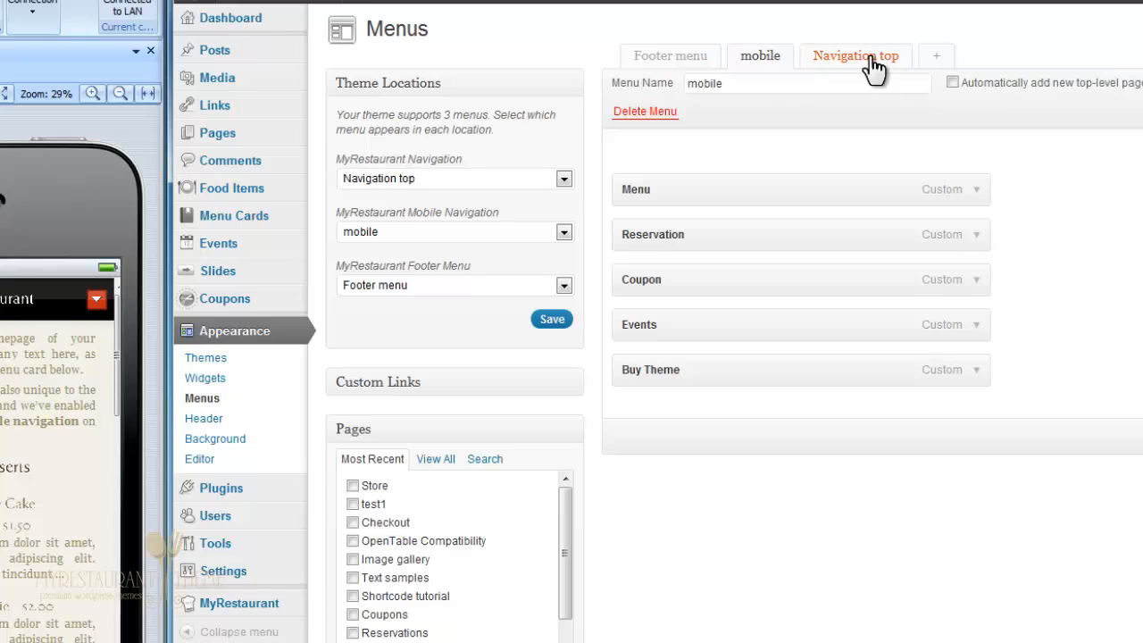
Compare the Navigation top menu with the mobile menu, and select mobile as the MyRestaurant Mobile Navigation menu.
{"action": "left_click", "coordinate": [871, 59]}
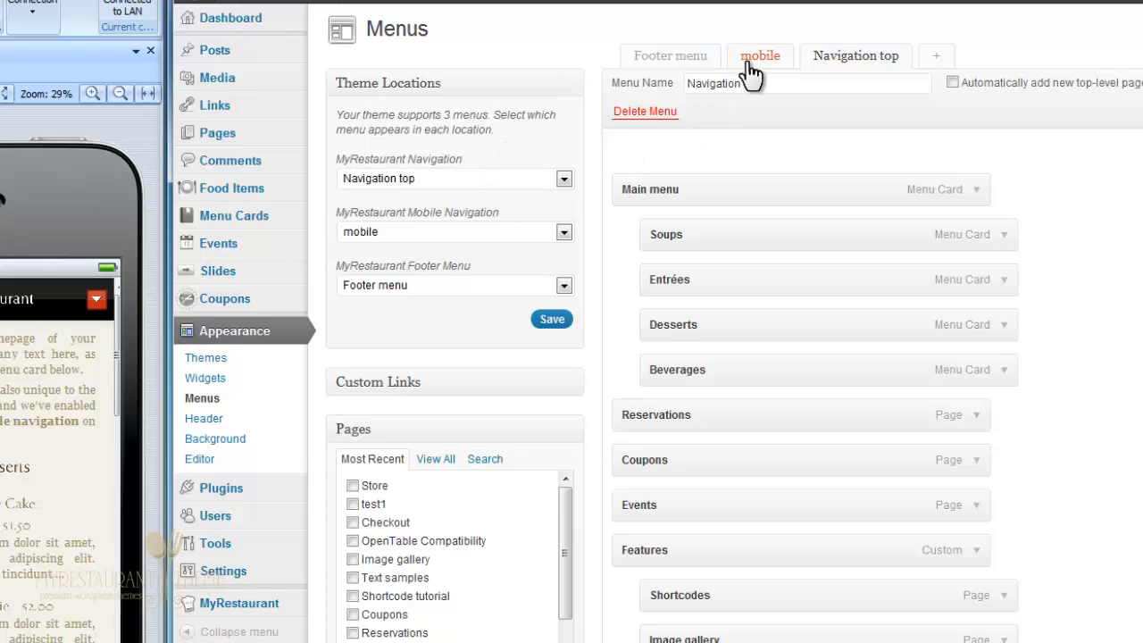
{"action": "left_click", "coordinate": [758, 58]}
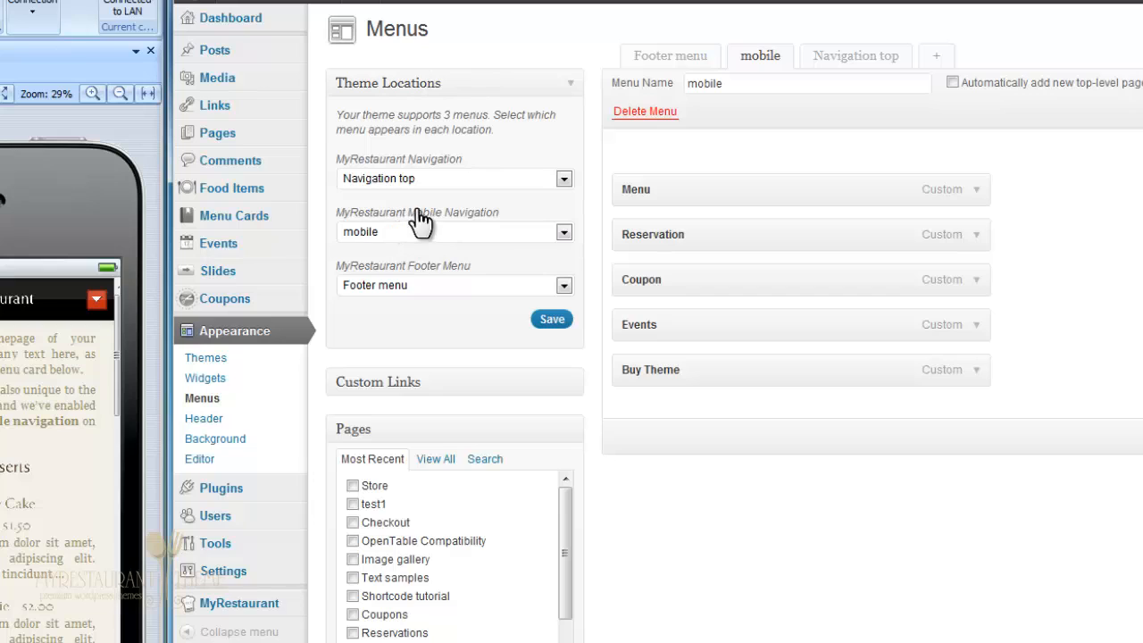
{"action": "left_click", "coordinate": [534, 230]}
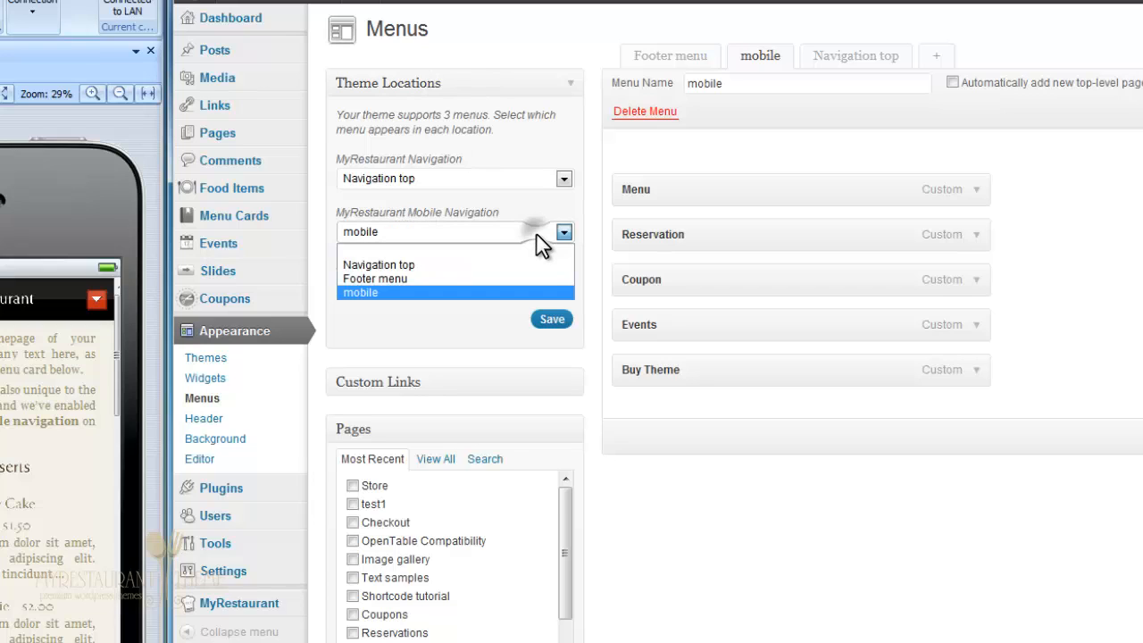
{"action": "left_click", "coordinate": [430, 292]}
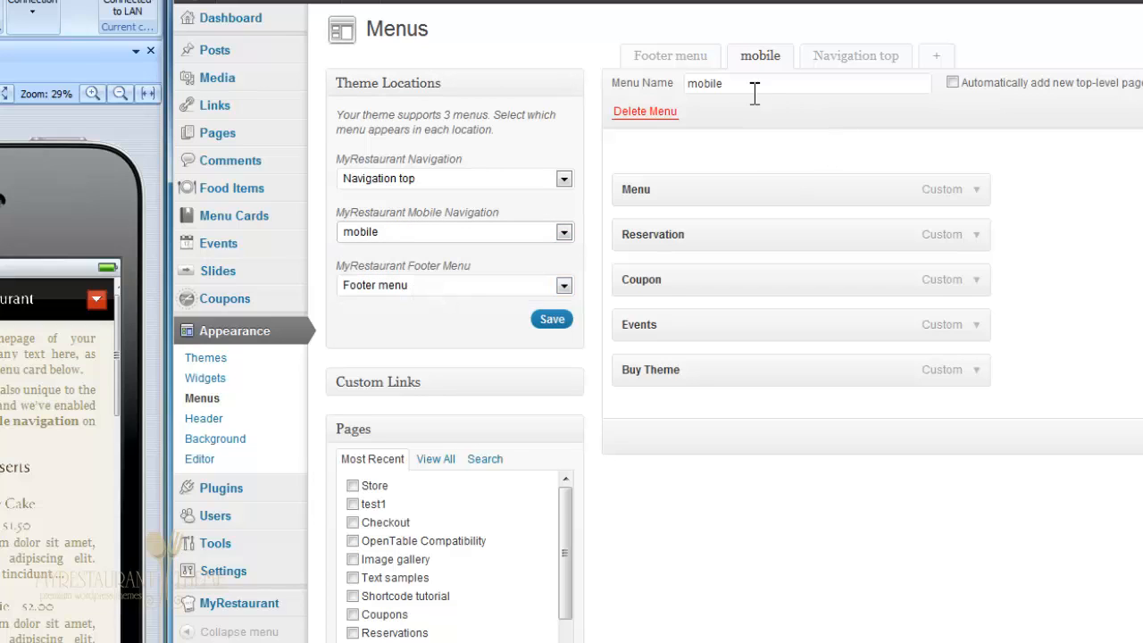
{"action": "left_click", "coordinate": [527, 235]}
{"action": "left_click", "coordinate": [536, 293]}
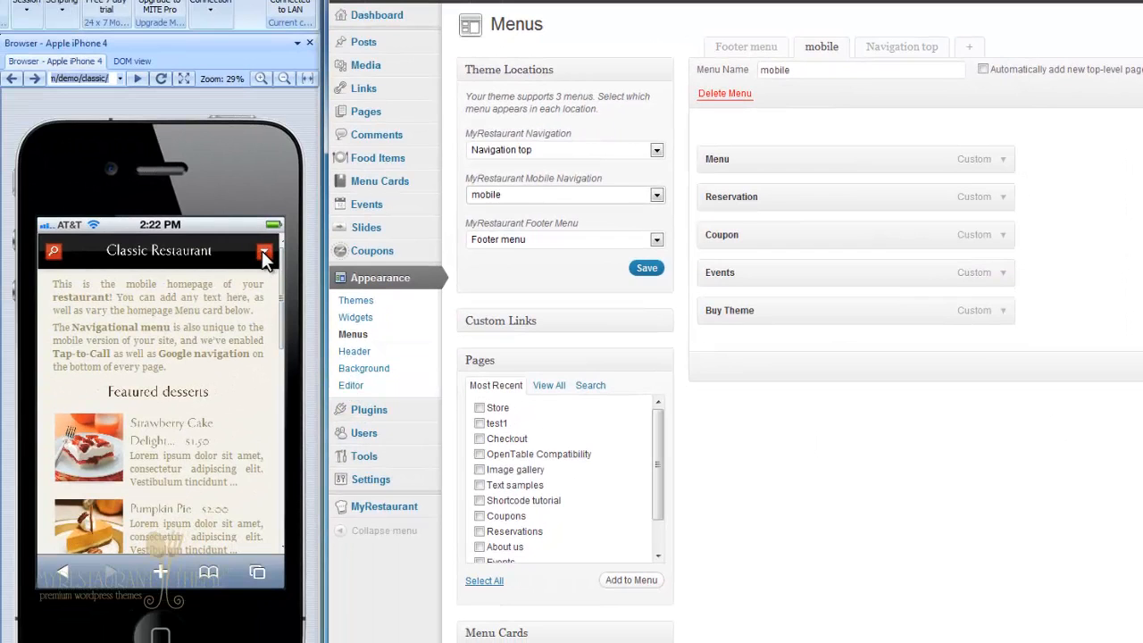
Expand the navigation in the phone preview and test its contact shortcut and the footer's back-to-top link.
{"action": "left_click", "coordinate": [264, 254]}
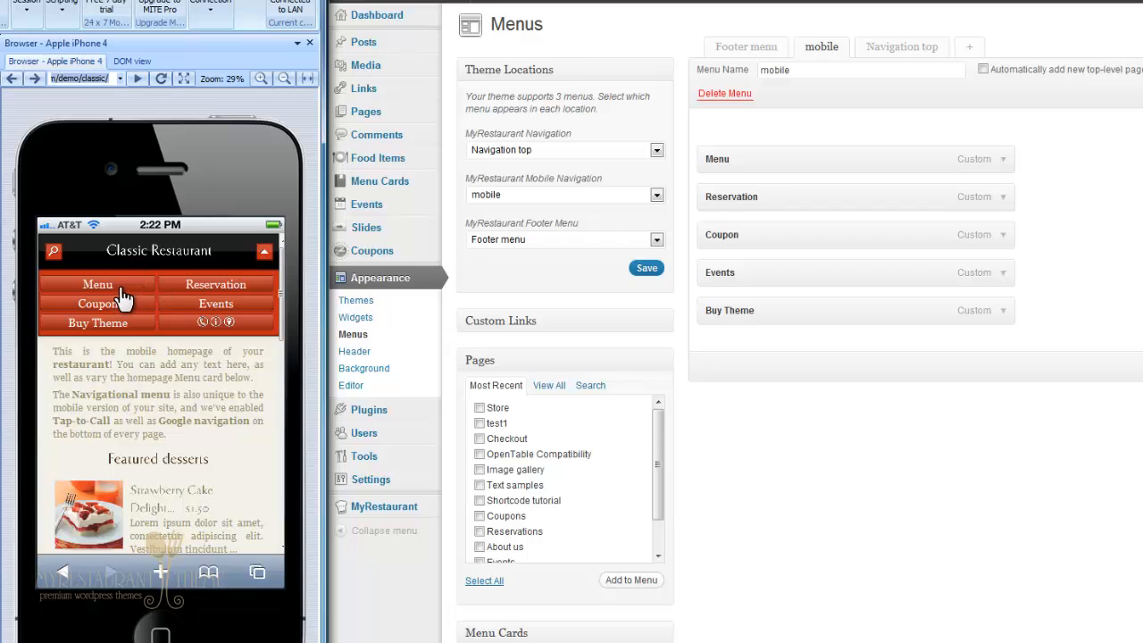
{"action": "left_click", "coordinate": [264, 253]}
{"action": "left_click", "coordinate": [265, 253]}
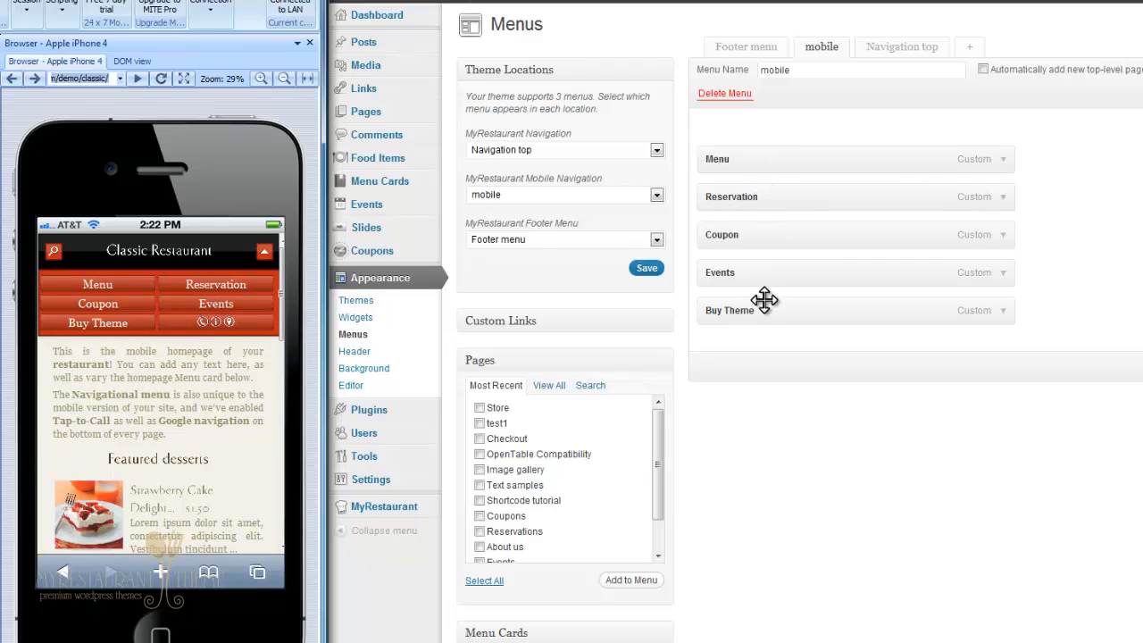
{"action": "left_click", "coordinate": [181, 325]}
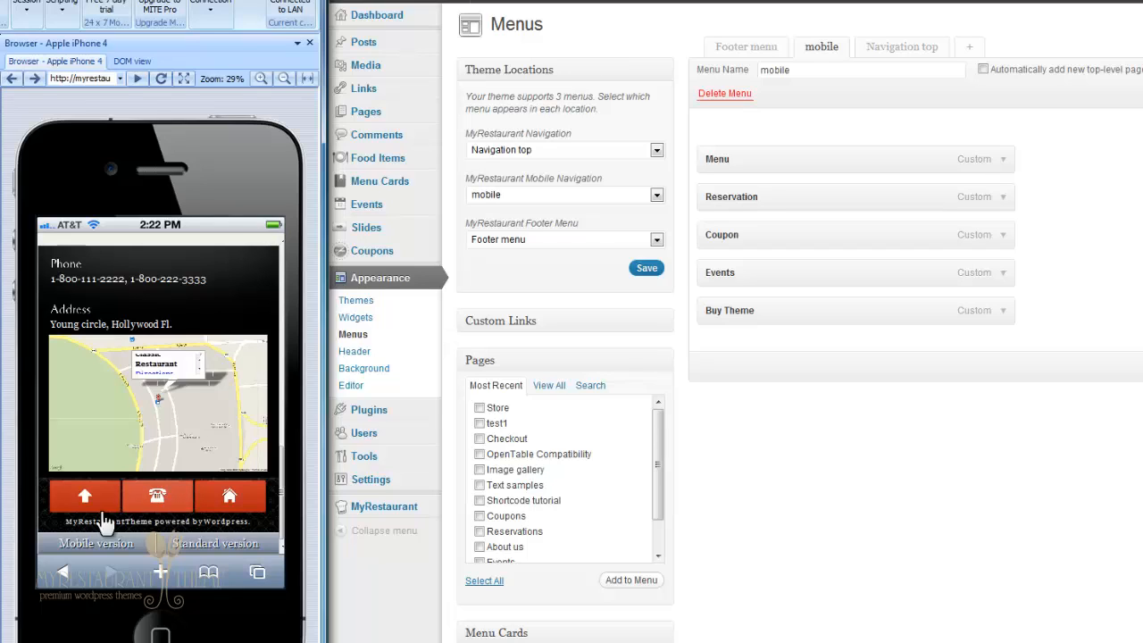
{"action": "left_click", "coordinate": [75, 502]}
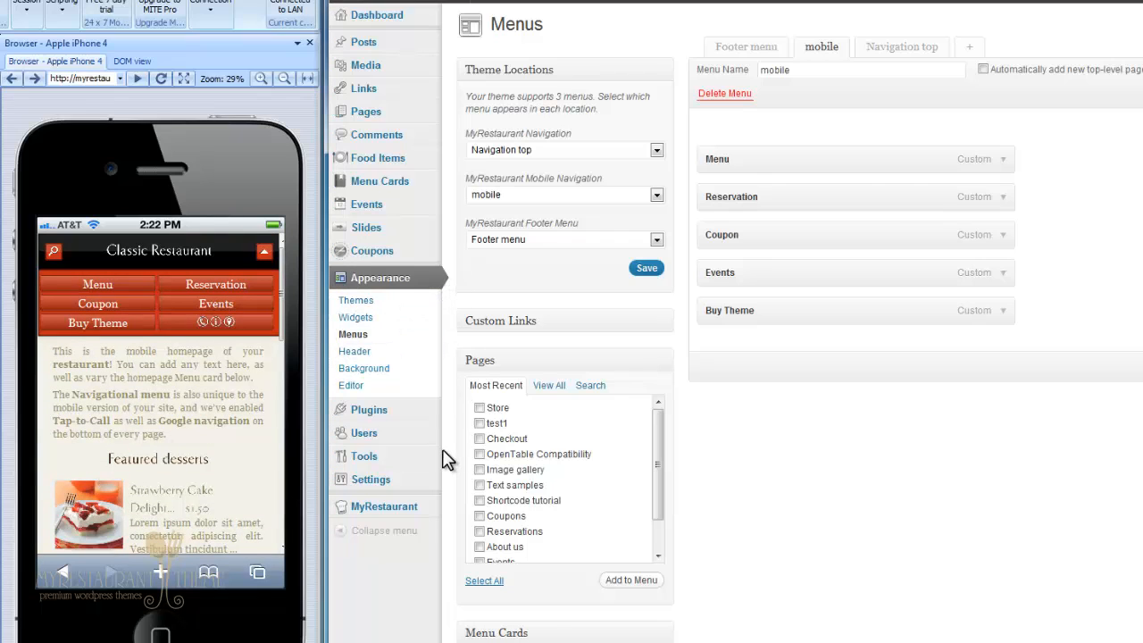
Open the Mobile Settings section of the MyRestaurant theme settings.
{"action": "mouse_move", "coordinate": [417, 505]}
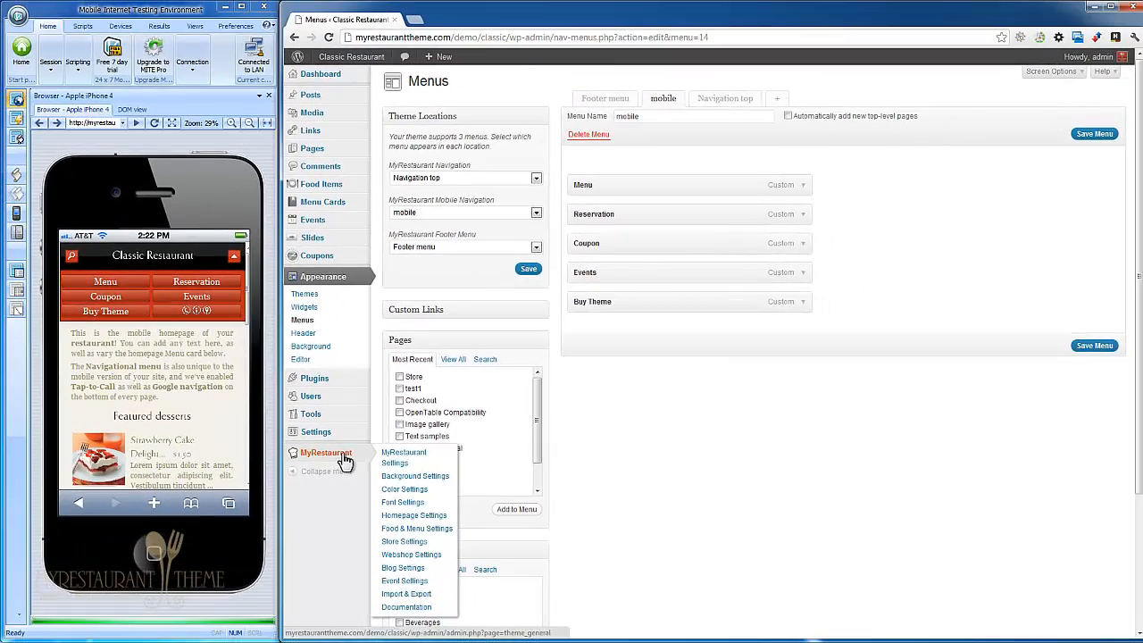
{"action": "left_click", "coordinate": [416, 465]}
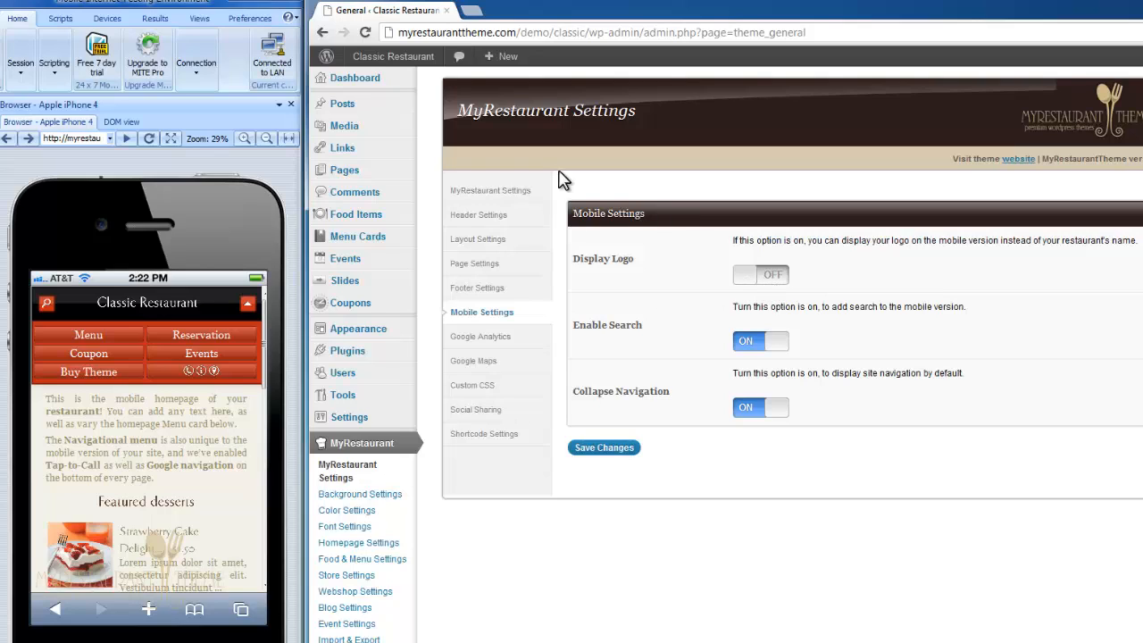
Open the live Classic Restaurant site in a new browser tab, examine its header logo, and return to the Mobile Settings.
{"action": "middle_click", "coordinate": [363, 53]}
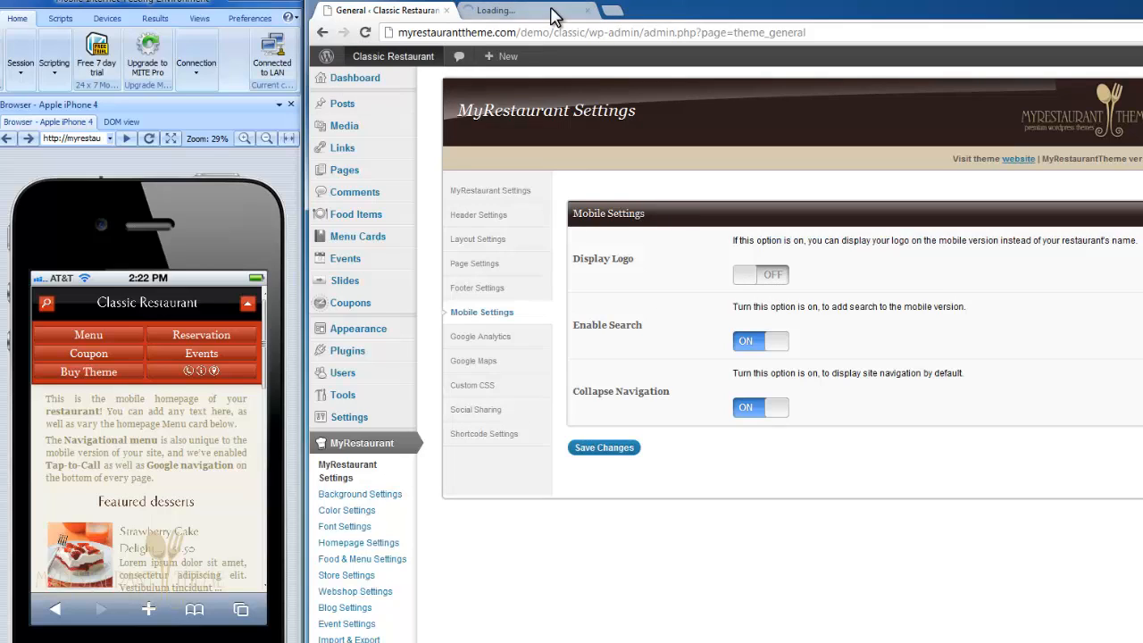
{"action": "left_click", "coordinate": [551, 12]}
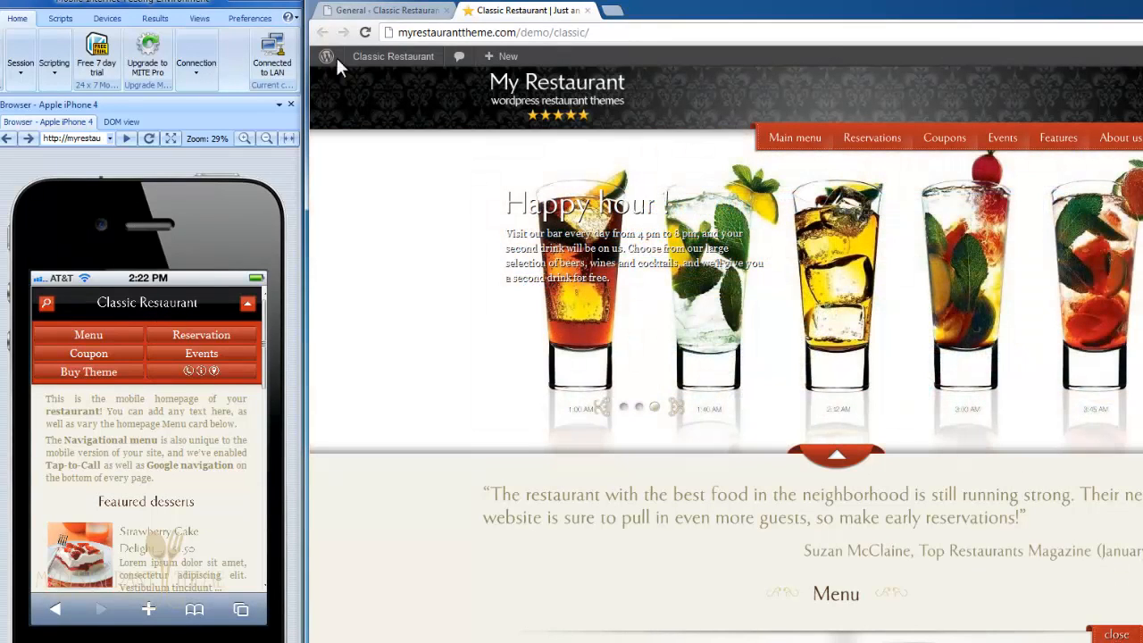
{"action": "left_click", "coordinate": [366, 10]}
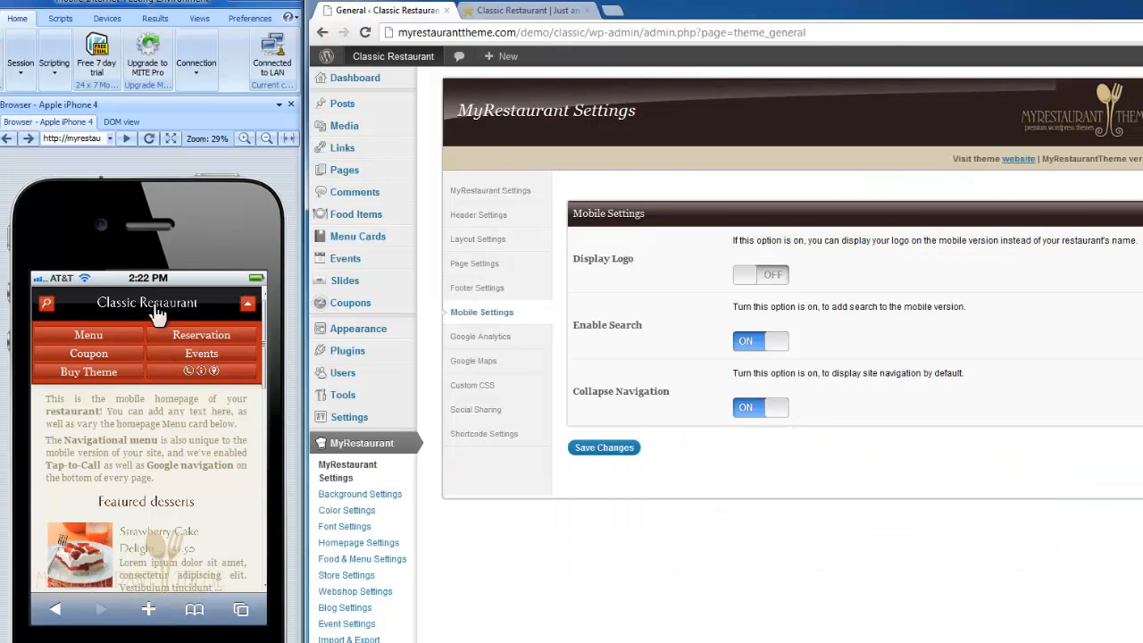
Turn the Display Logo option for the mobile version on and back off.
{"action": "left_click", "coordinate": [781, 281]}
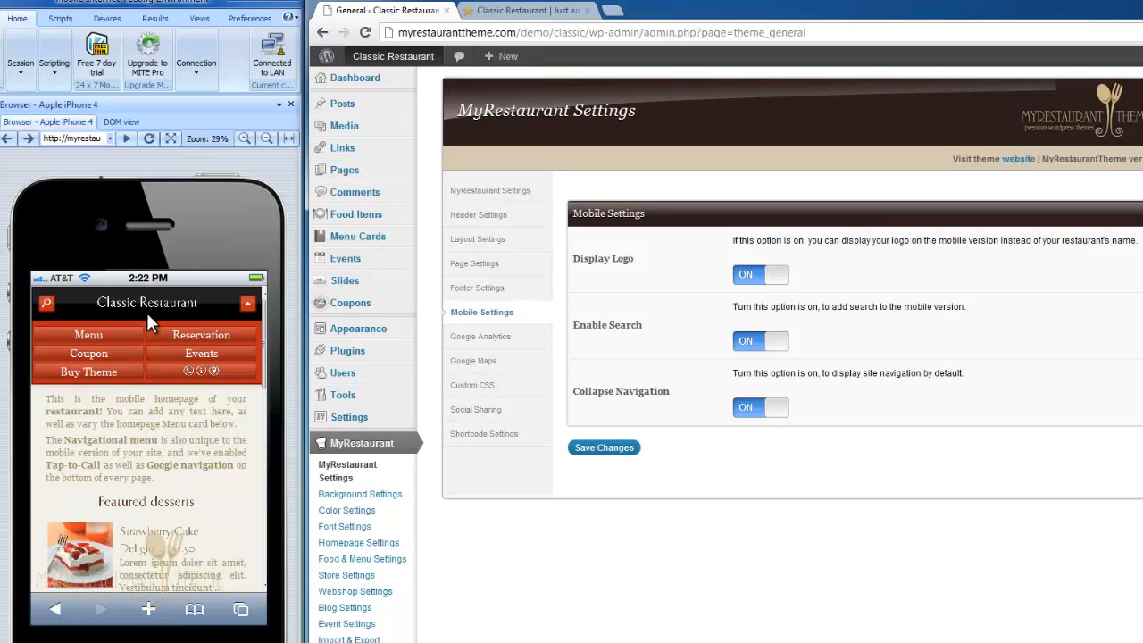
{"action": "left_click", "coordinate": [748, 275]}
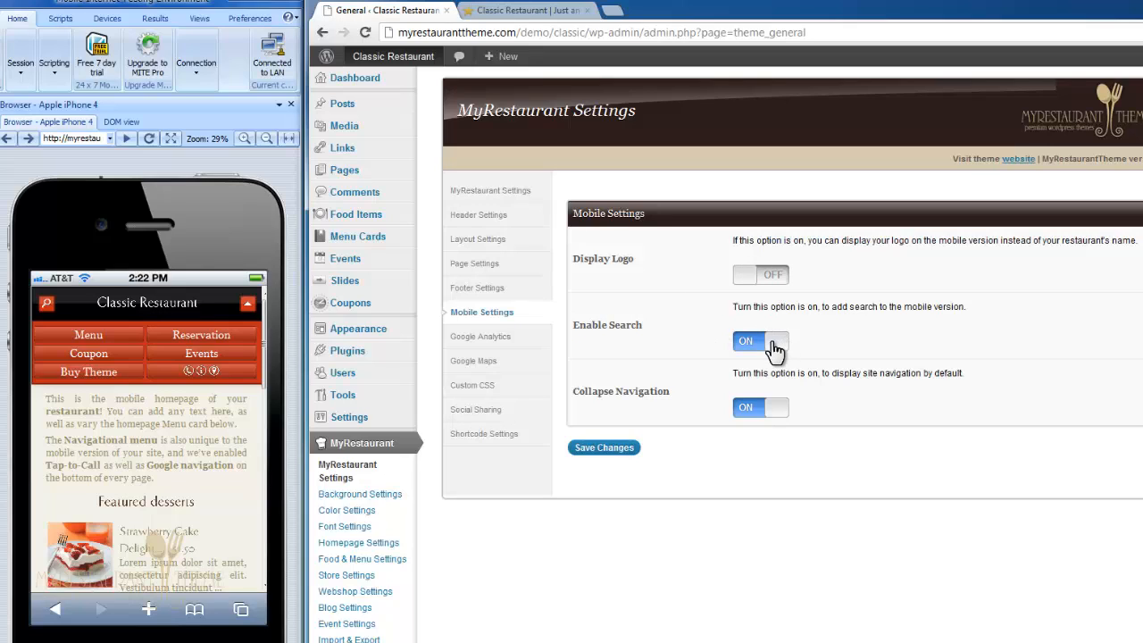
Test the search control and the expanding and collapsing of the navigation in the phone preview.
{"action": "left_click", "coordinate": [46, 304]}
{"action": "left_click", "coordinate": [47, 306]}
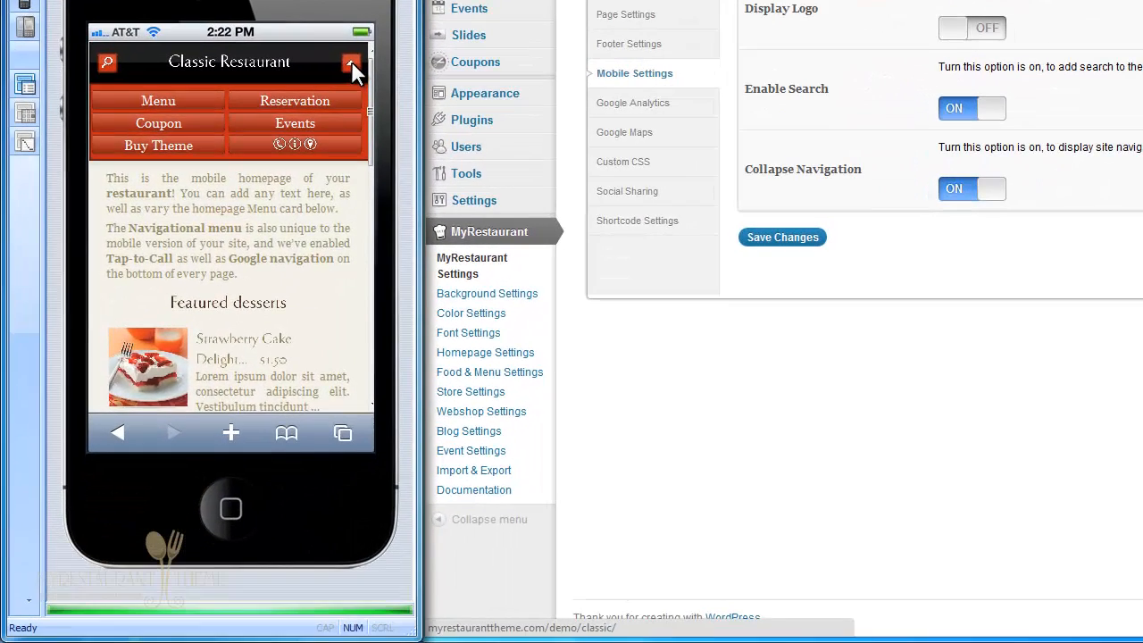
{"action": "left_click", "coordinate": [302, 175]}
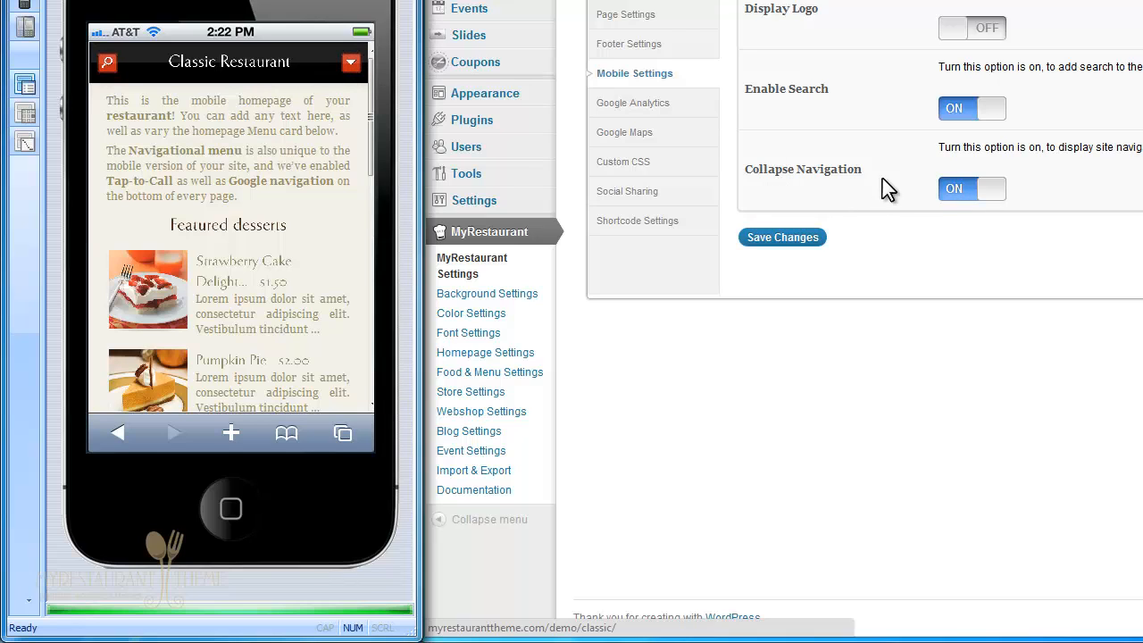
{"action": "left_click", "coordinate": [346, 60]}
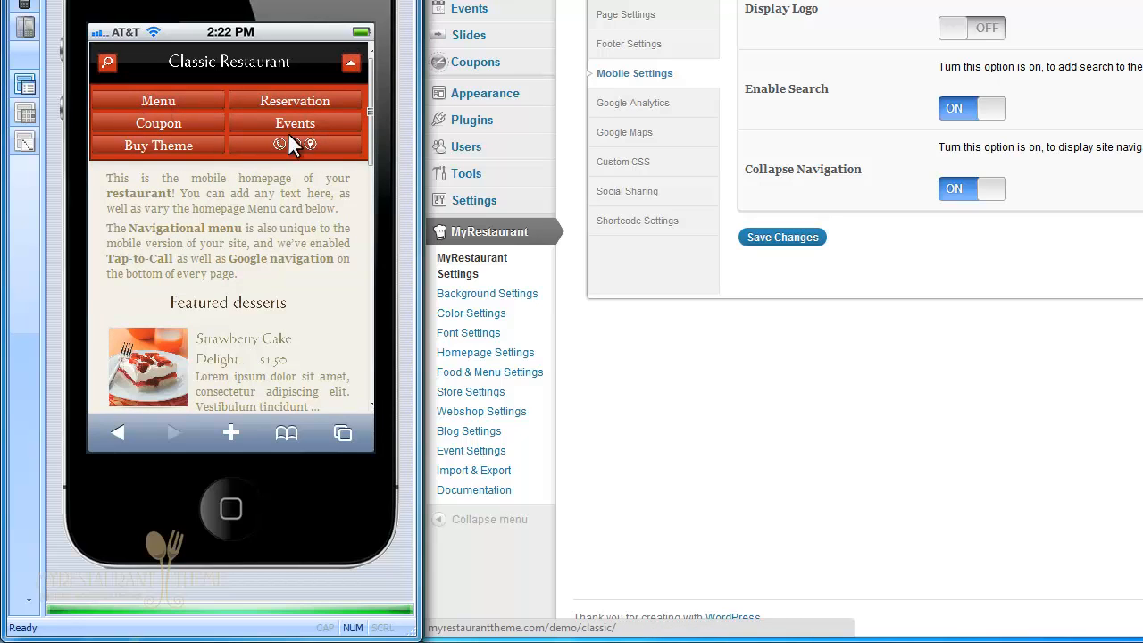
{"action": "left_click", "coordinate": [351, 62]}
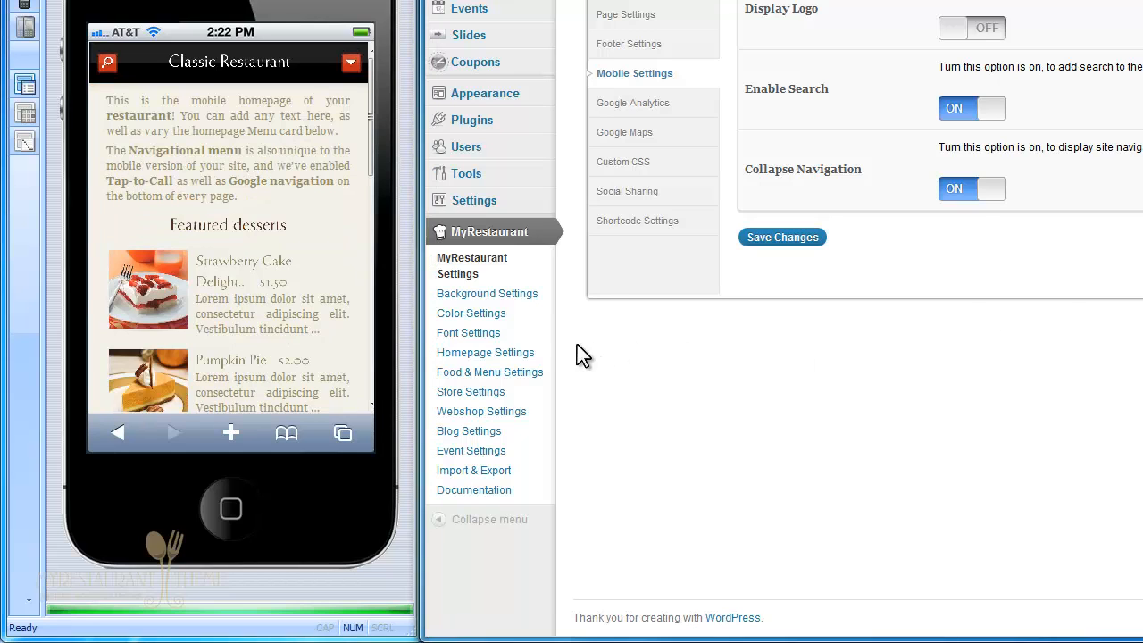
Open the Mobile Homepage section of the Homepage Settings and examine the menu cards offered for the mobile homepage menu category.
{"action": "left_click", "coordinate": [521, 357]}
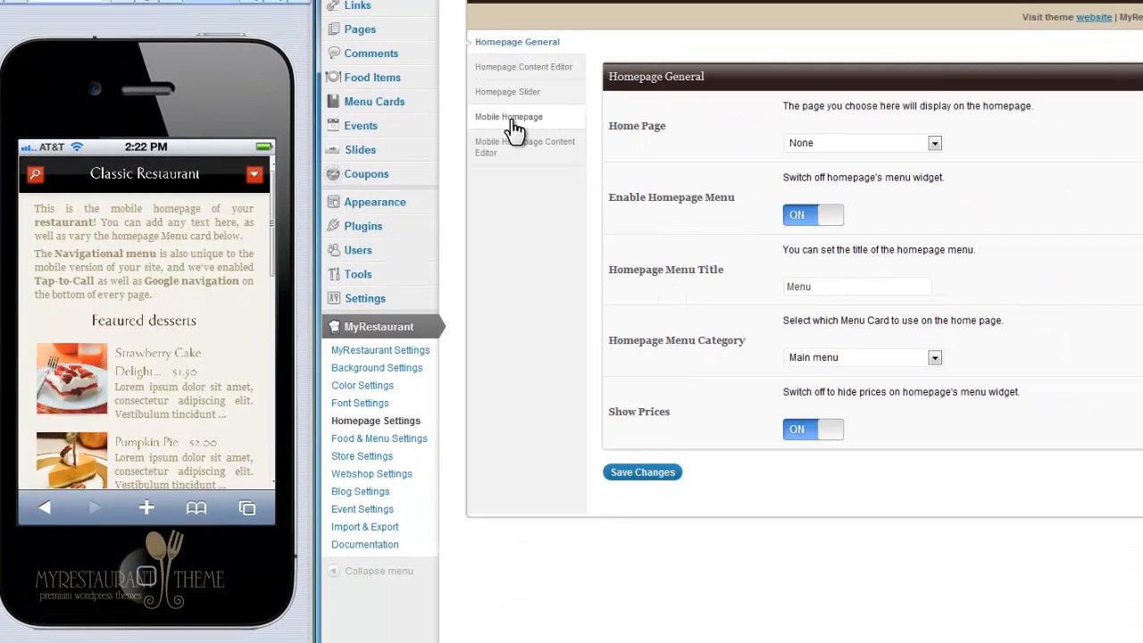
{"action": "left_click", "coordinate": [549, 131]}
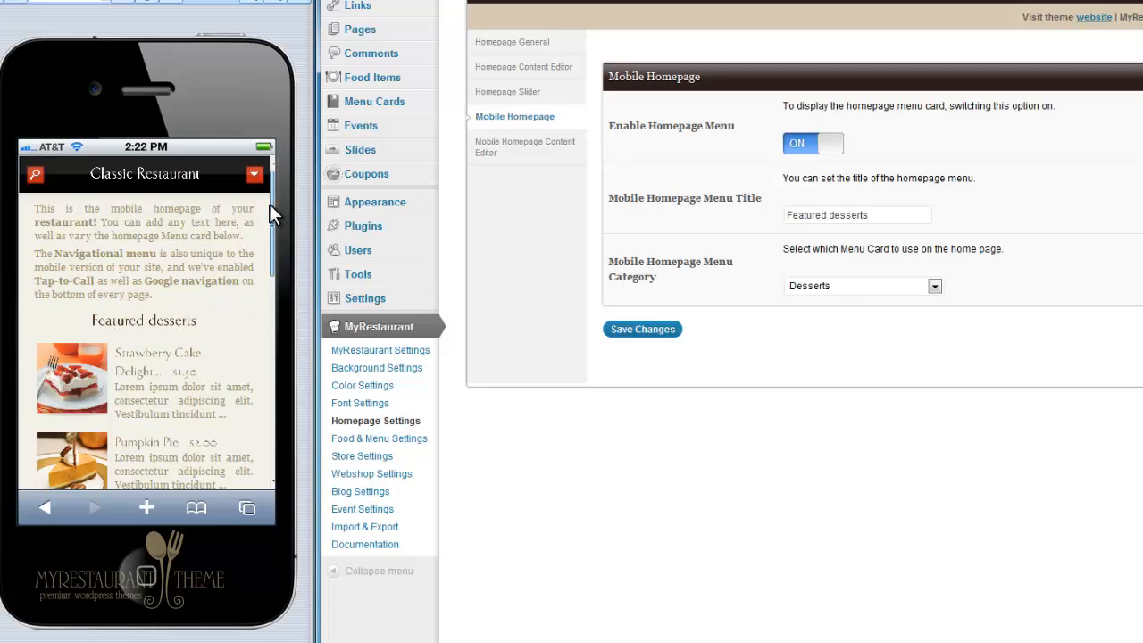
{"action": "left_click_drag", "start_coordinate": [269, 211], "coordinate": [275, 187]}
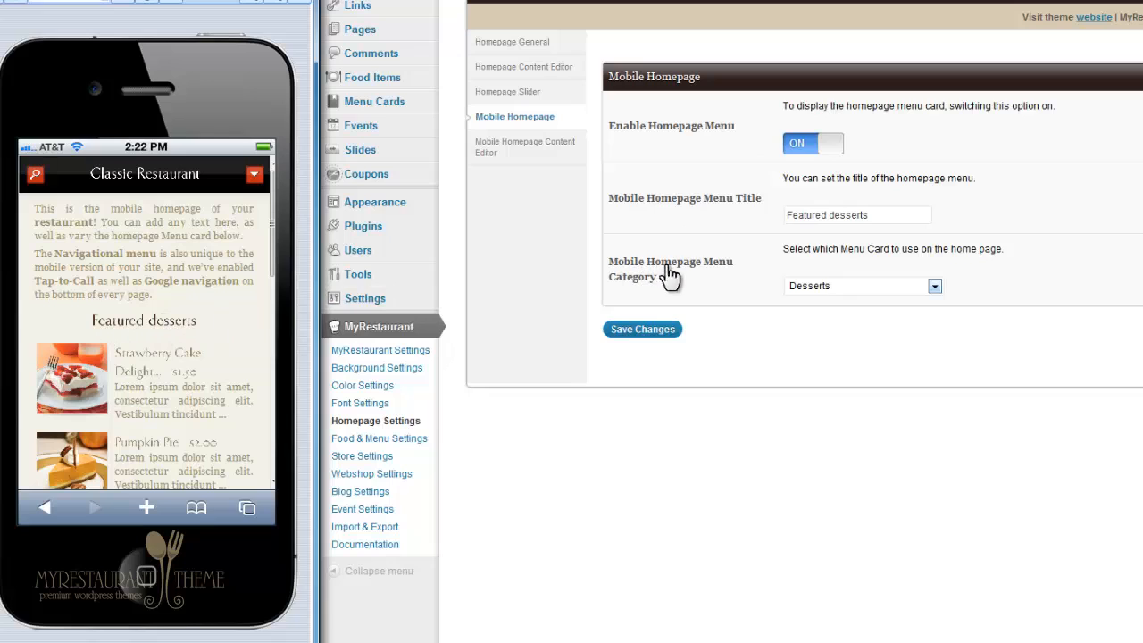
{"action": "left_click", "coordinate": [875, 289]}
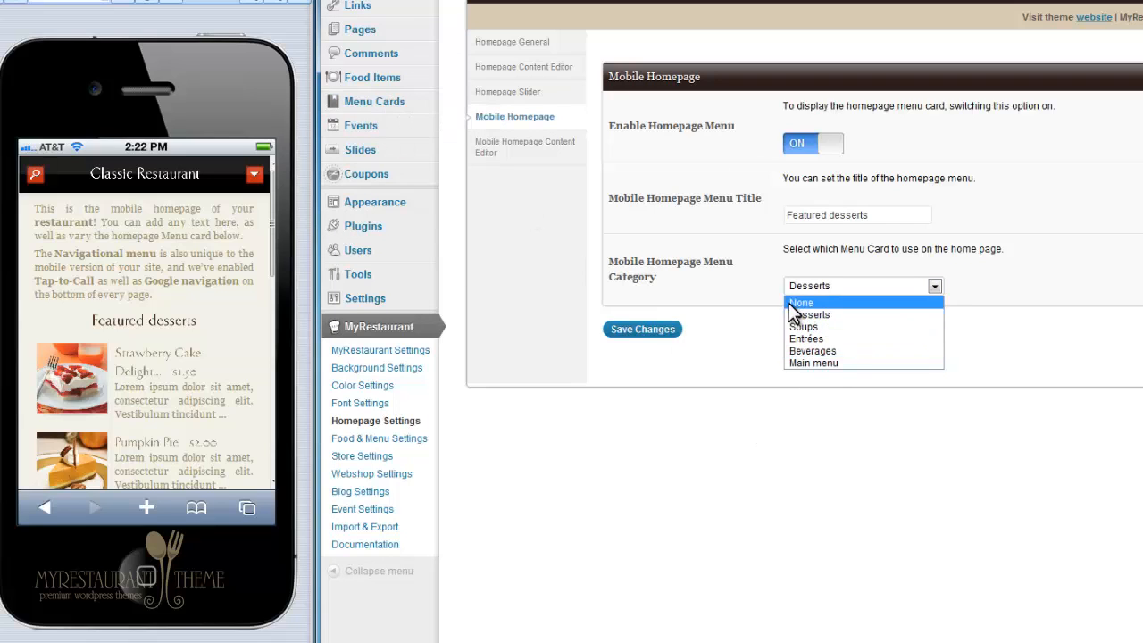
{"action": "left_click", "coordinate": [686, 404]}
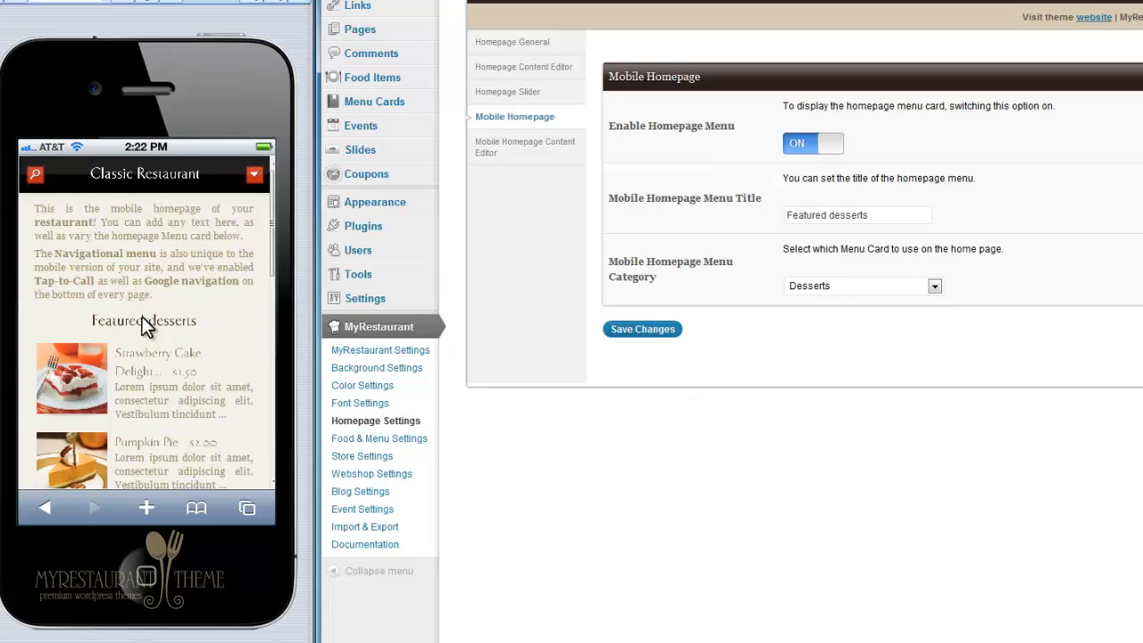
Open the Mobile Homepage Content Editor and compare the mobile homepage with the live desktop homepage.
{"action": "left_click", "coordinate": [541, 162]}
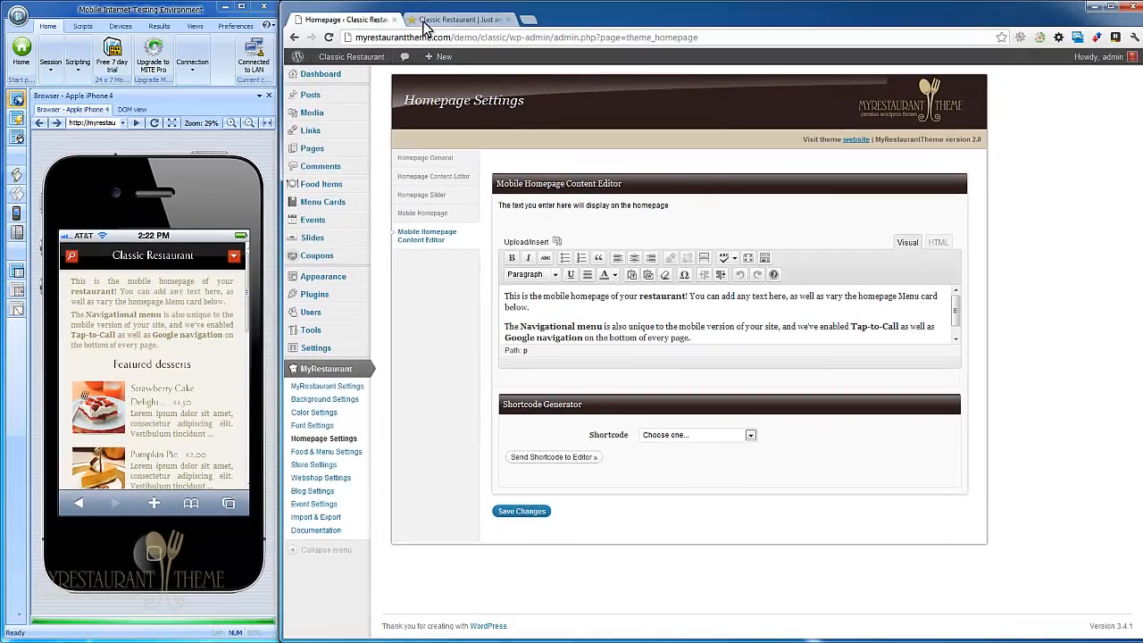
{"action": "left_click", "coordinate": [425, 21]}
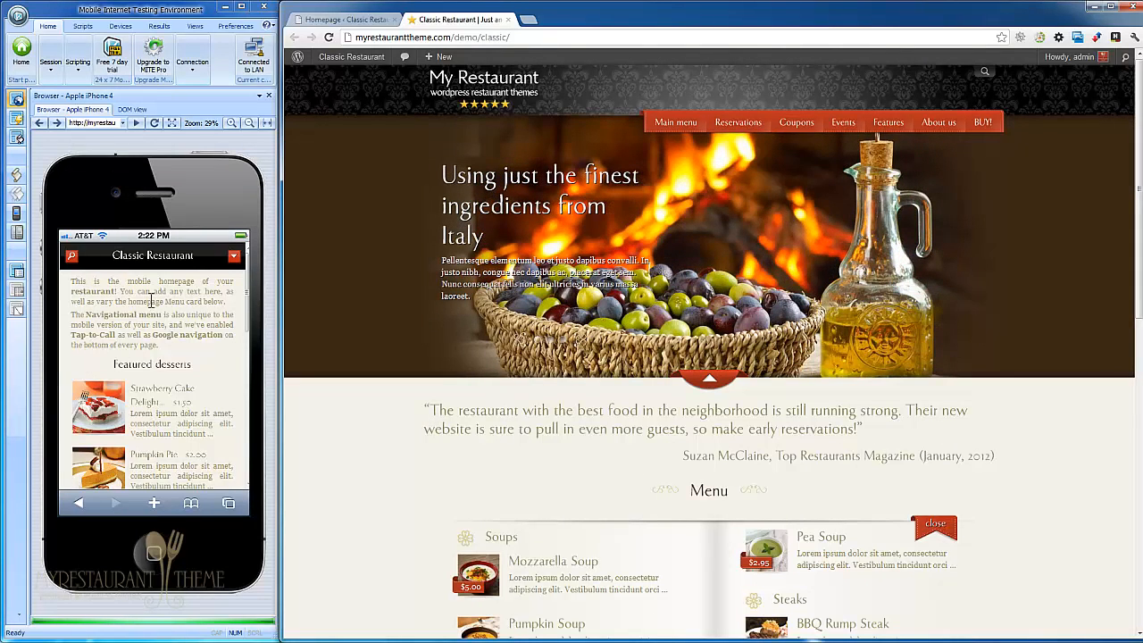
{"action": "left_click", "coordinate": [354, 18]}
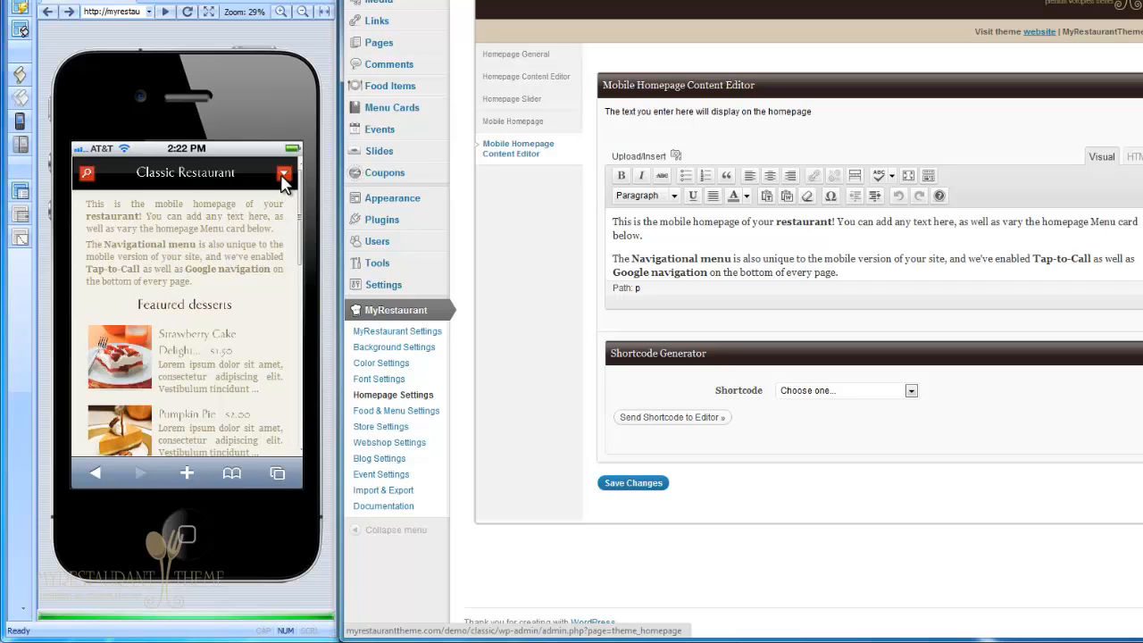
Open the general MyRestaurant Settings and examine the phone, address and map section in the phone preview's footer.
{"action": "left_click", "coordinate": [407, 332]}
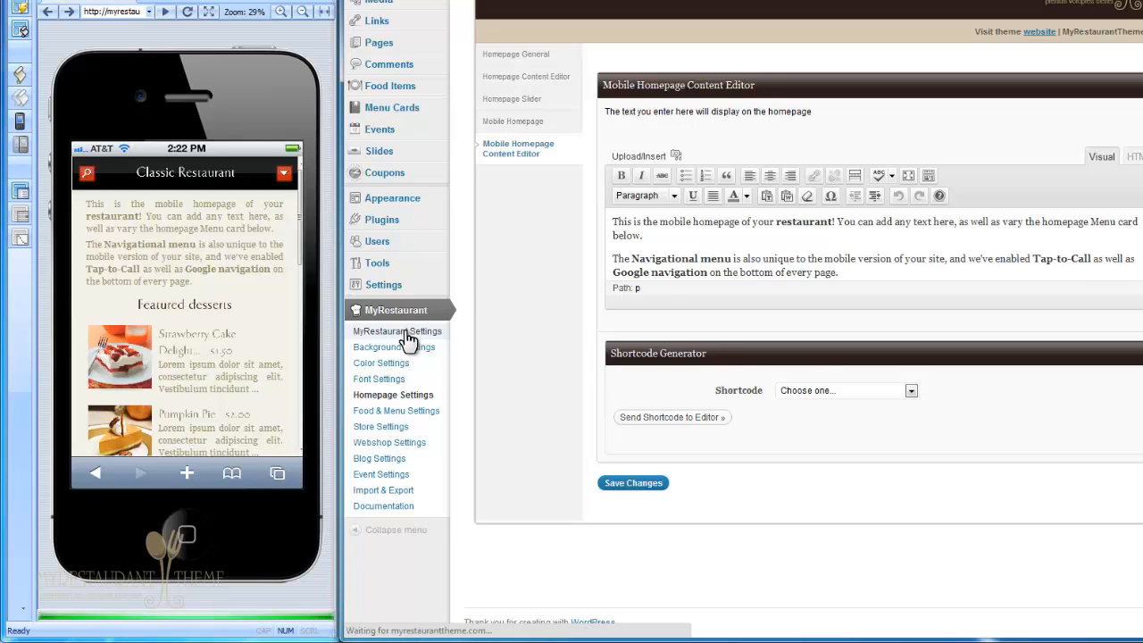
{"action": "left_click", "coordinate": [551, 63]}
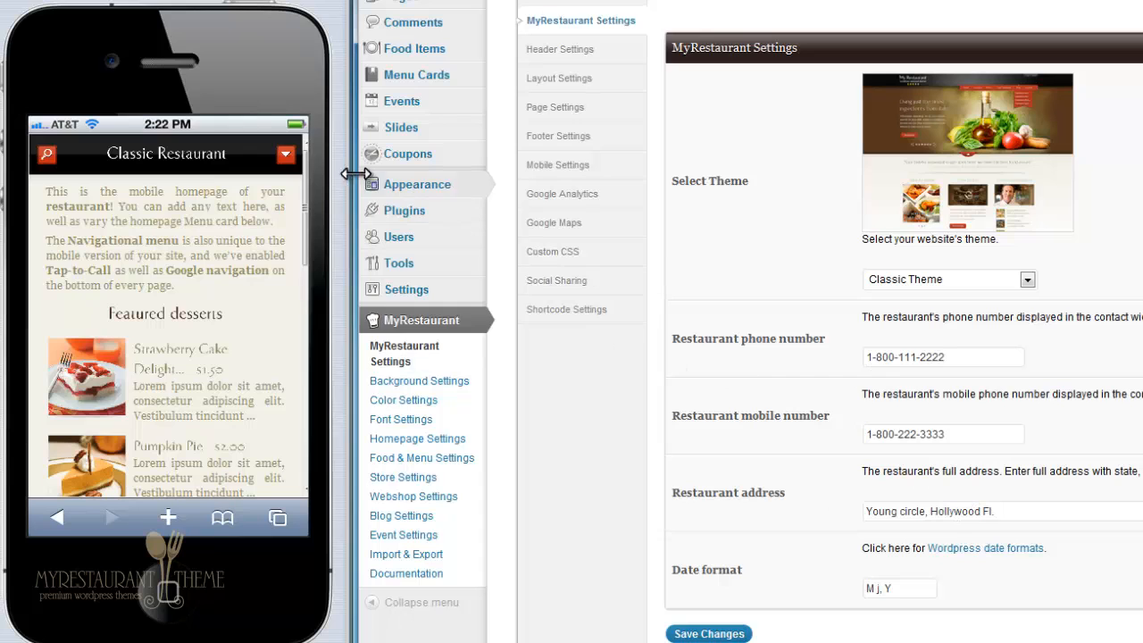
{"action": "left_click_drag", "start_coordinate": [306, 162], "coordinate": [267, 457]}
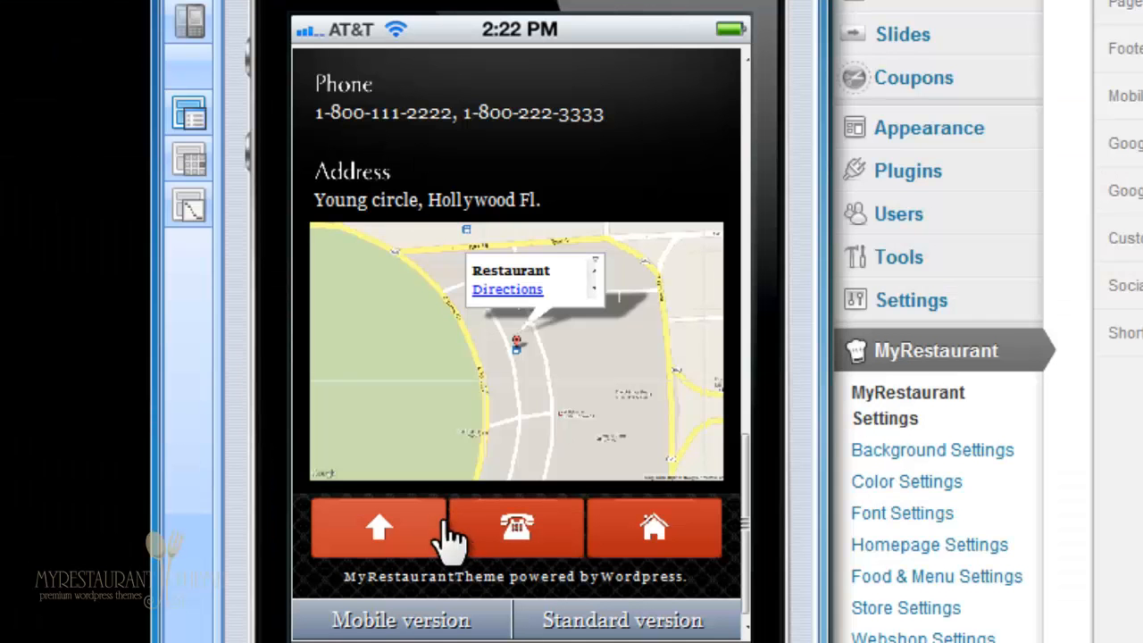
{"action": "left_click", "coordinate": [409, 539]}
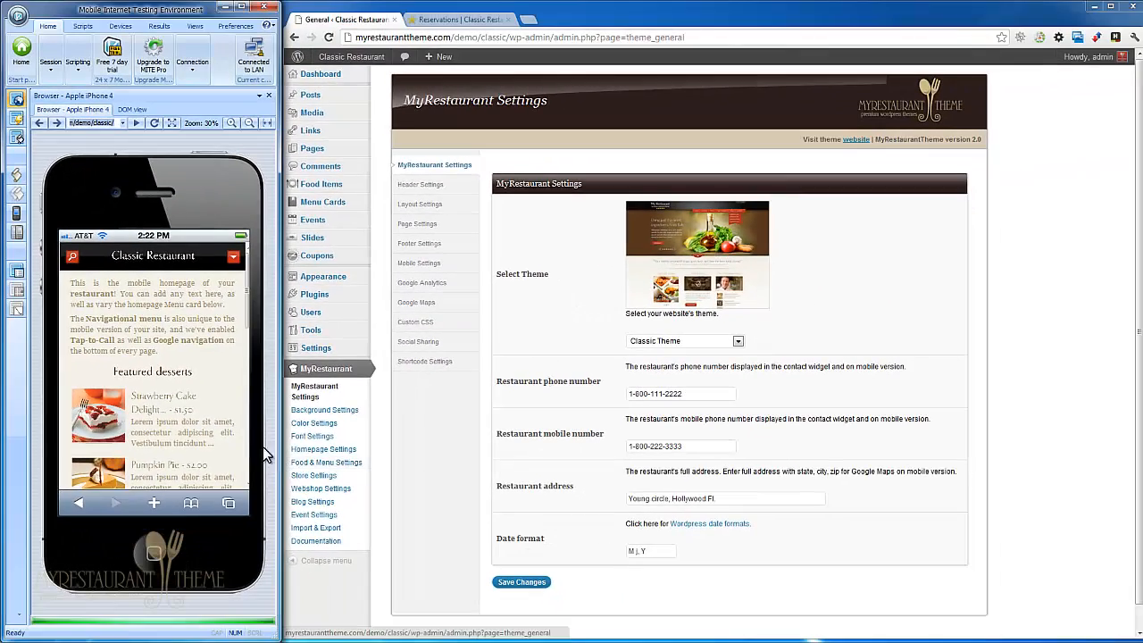
Expand the navigation in the phone preview and switch to the live desktop Reservations page.
{"action": "left_click", "coordinate": [235, 260]}
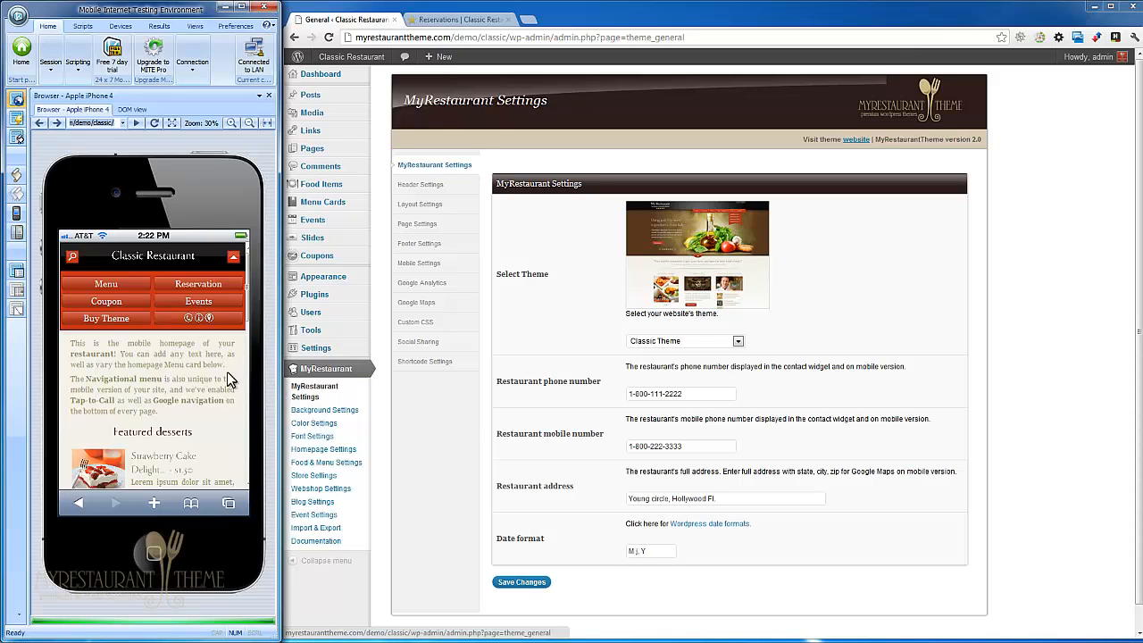
{"action": "left_click", "coordinate": [450, 20]}
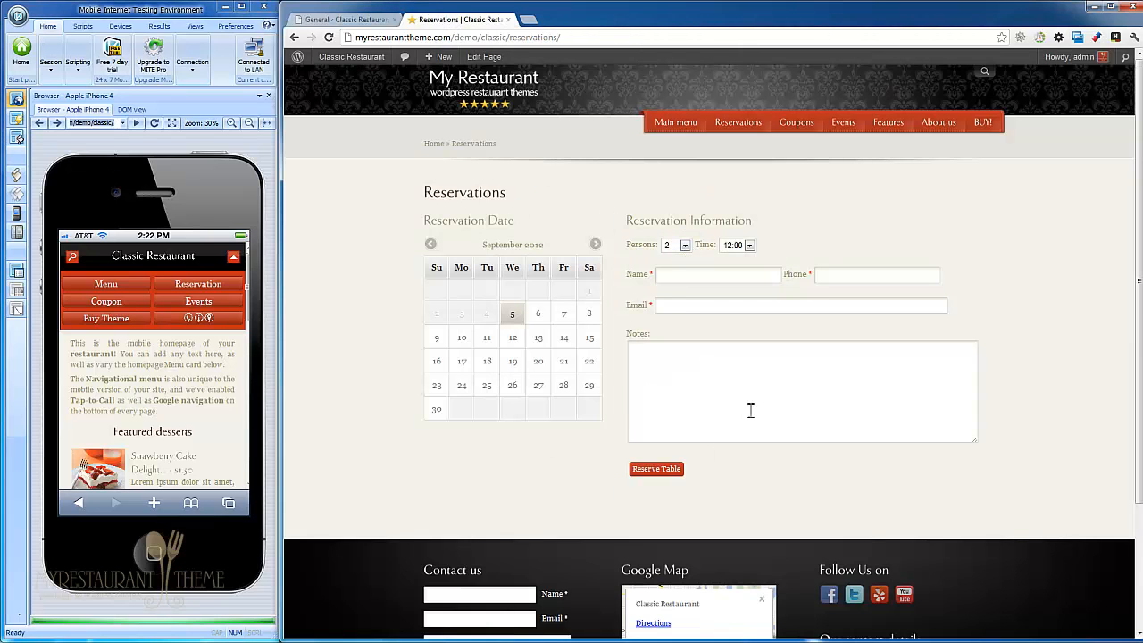